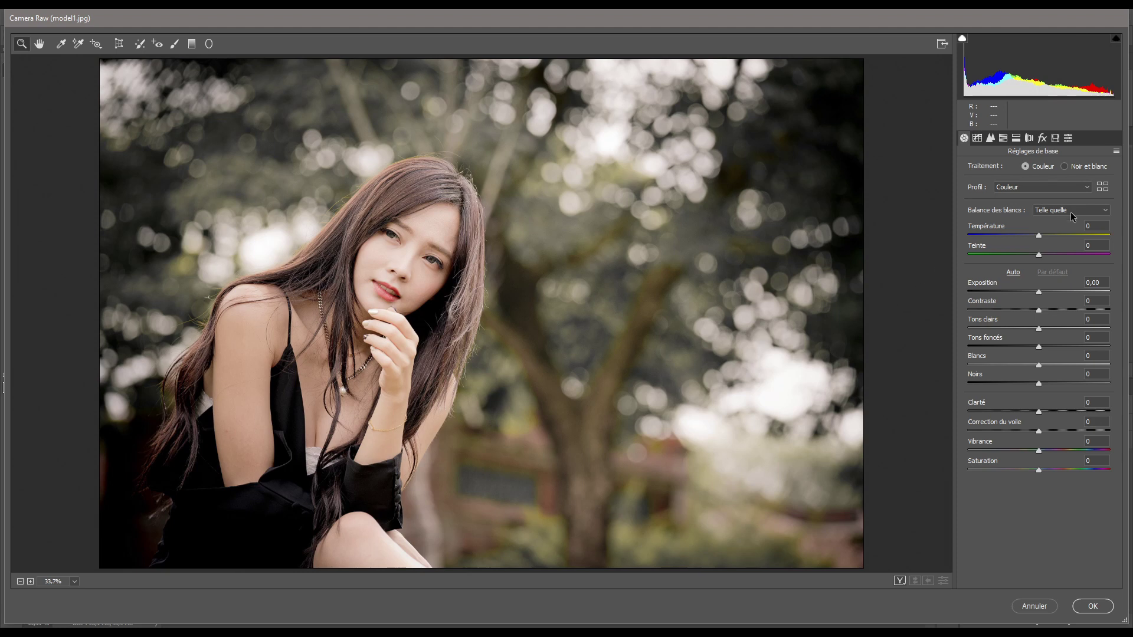
Set the basic adjustments of the model1.jpg photo to Température -4, Exposition -0,40, Tons clairs -13 and Tons foncés +50.
left_click(1107, 226)
type("-4")
left_click(1098, 283)
type("-0.40")
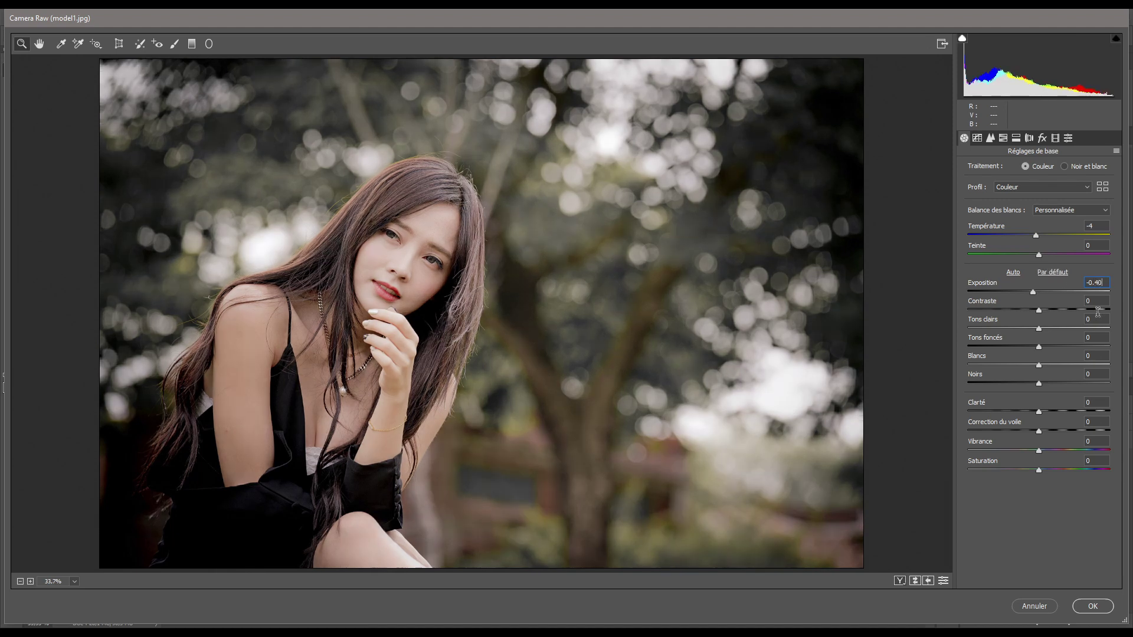
left_click(1040, 325)
type("-13")
left_click(1095, 335)
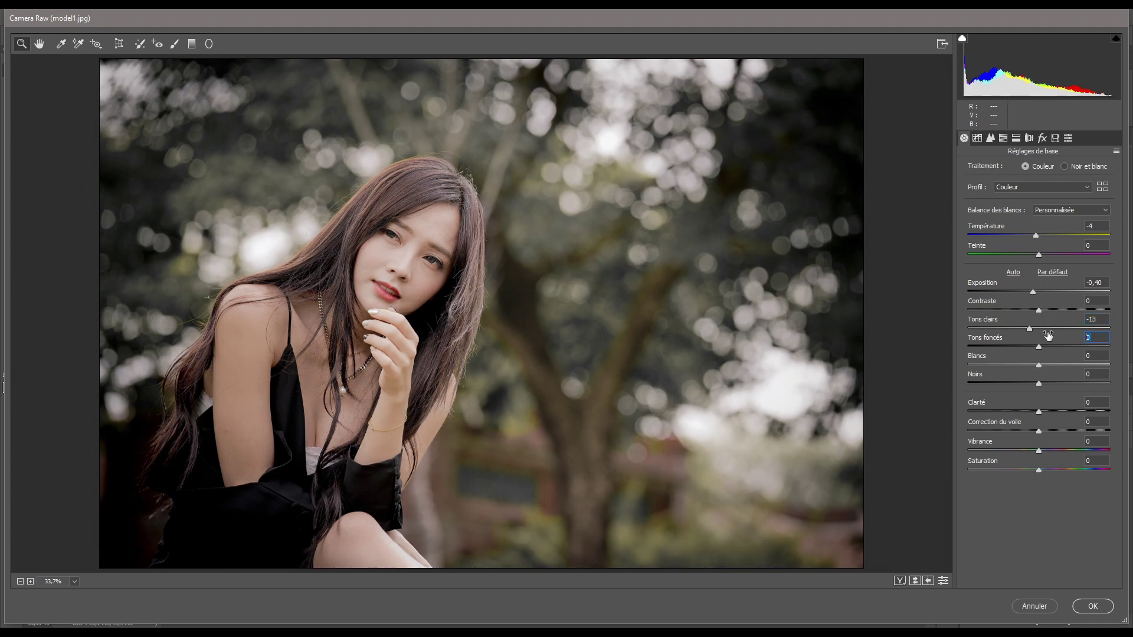
type("50")
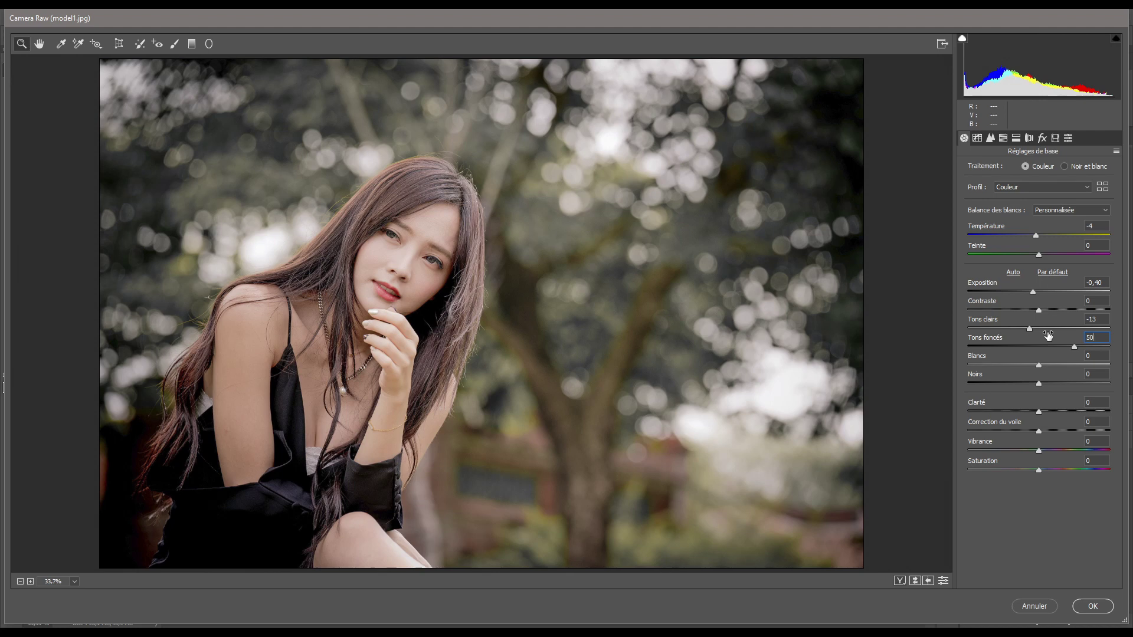
Set Blancs to +23, Clarté to +8 and Vibrance to -29 in the basic adjustments.
left_click(1088, 355)
type("23")
left_click(1098, 407)
type("8")
left_click(1099, 442)
type("-29")
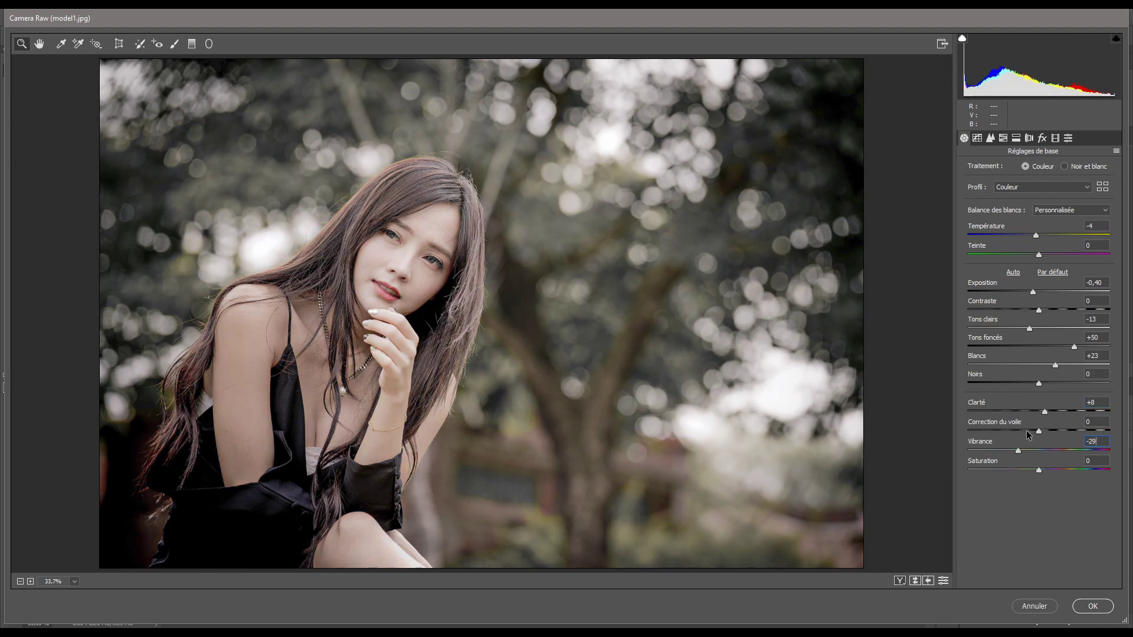
Set the sharpening Gain to 21 and the noise reduction Luminance to 20.
left_click(978, 138)
left_click(992, 138)
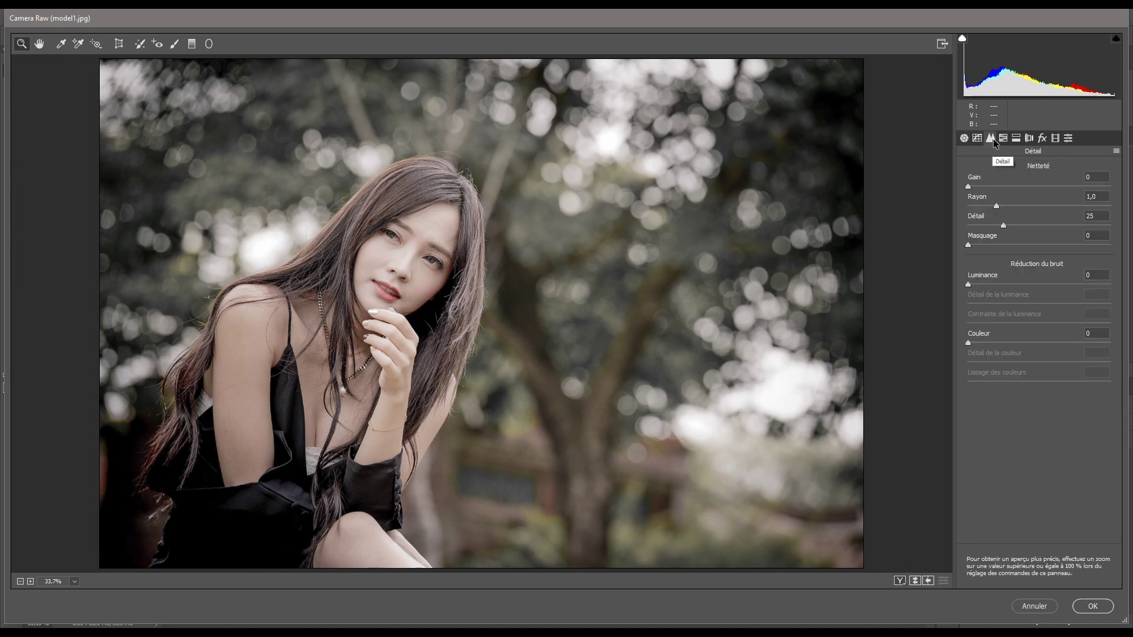
left_click(1096, 177)
type("21")
left_click(1099, 277)
type("20")
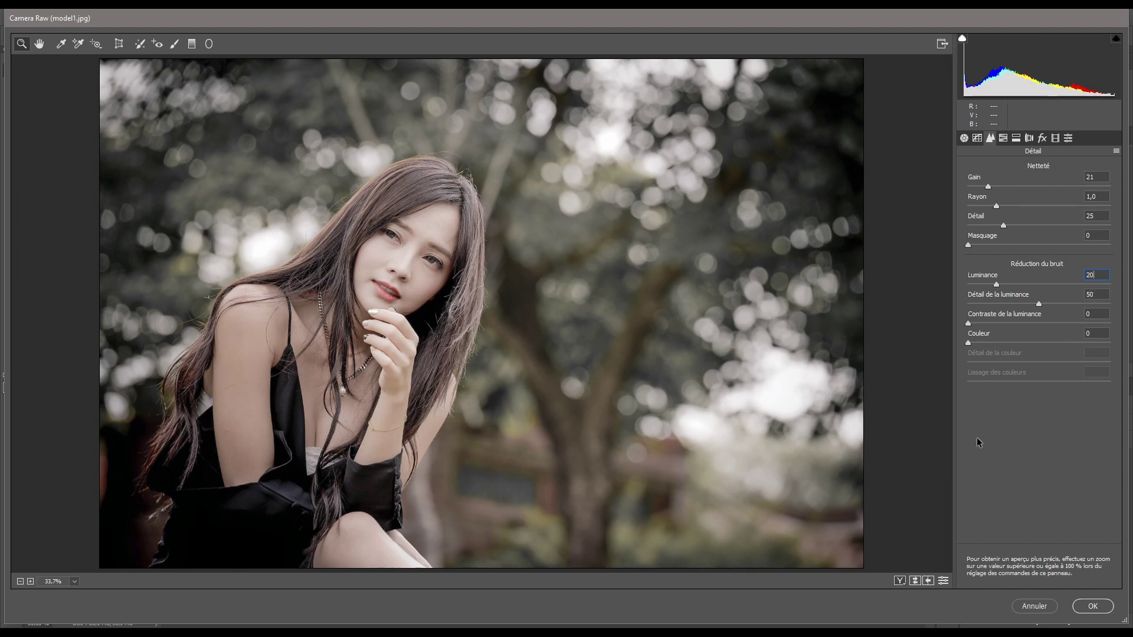
Set the luminance of Rouges to -30 in the TSI adjustments.
left_click(1003, 138)
left_click(1068, 169)
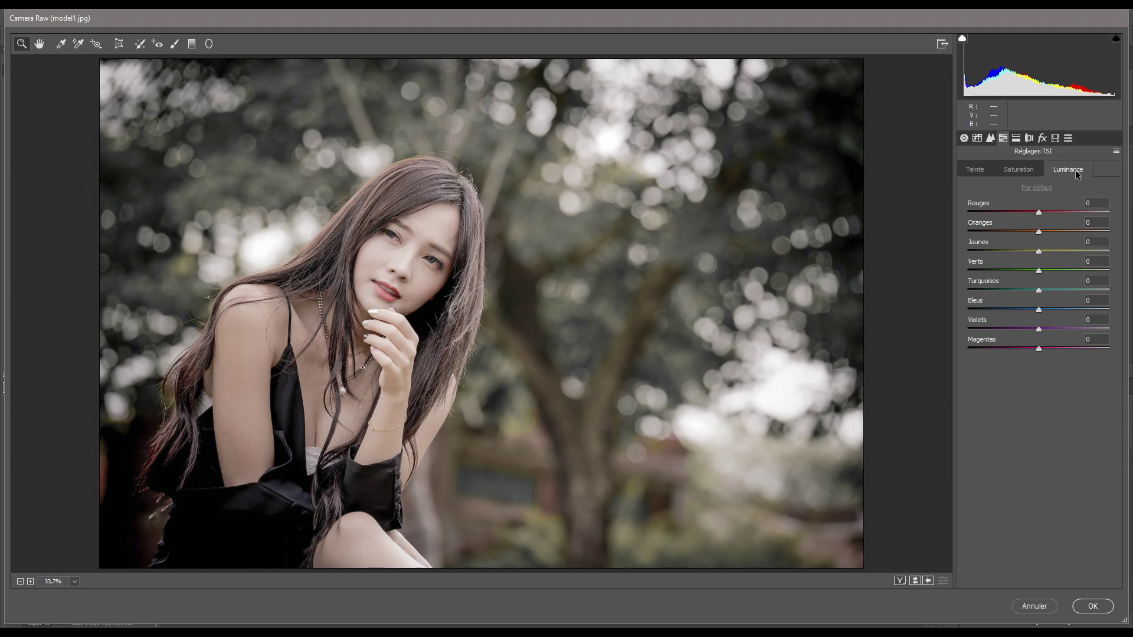
left_click(1092, 203)
type("-30")
Split-tone the photo with Teinte 62 and Saturation 10 for Tons clairs, and Teinte 290 and Saturation 10 for Tons foncés.
left_click(1016, 138)
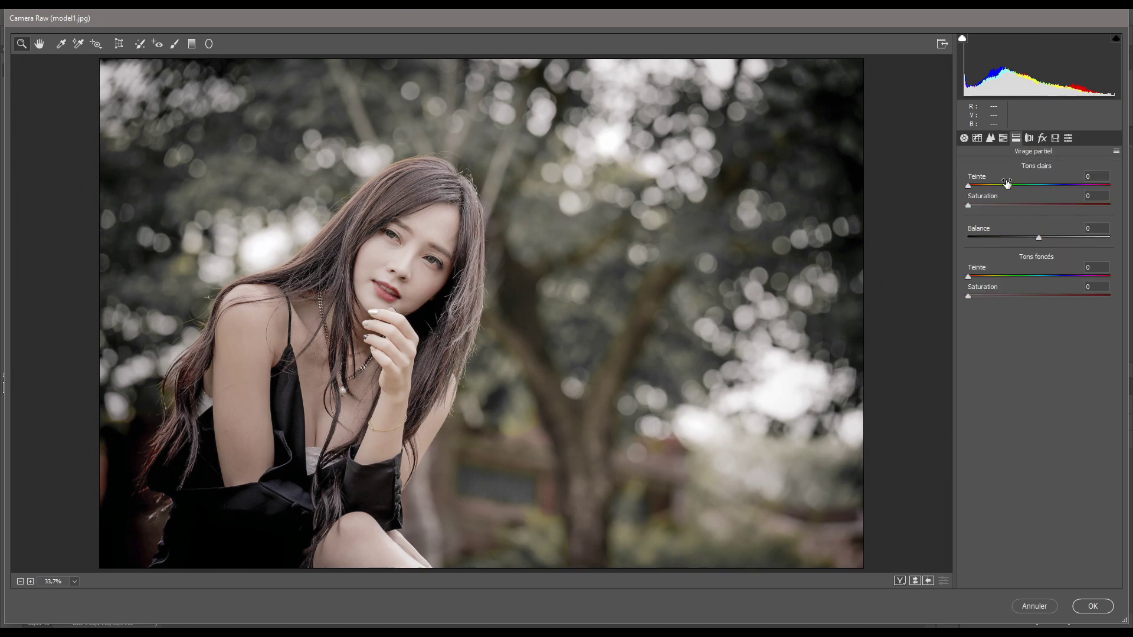
left_click(1095, 177)
type("62")
left_click(1098, 196)
type("10")
left_click(1097, 267)
type("290")
key("Tab")
type("10")
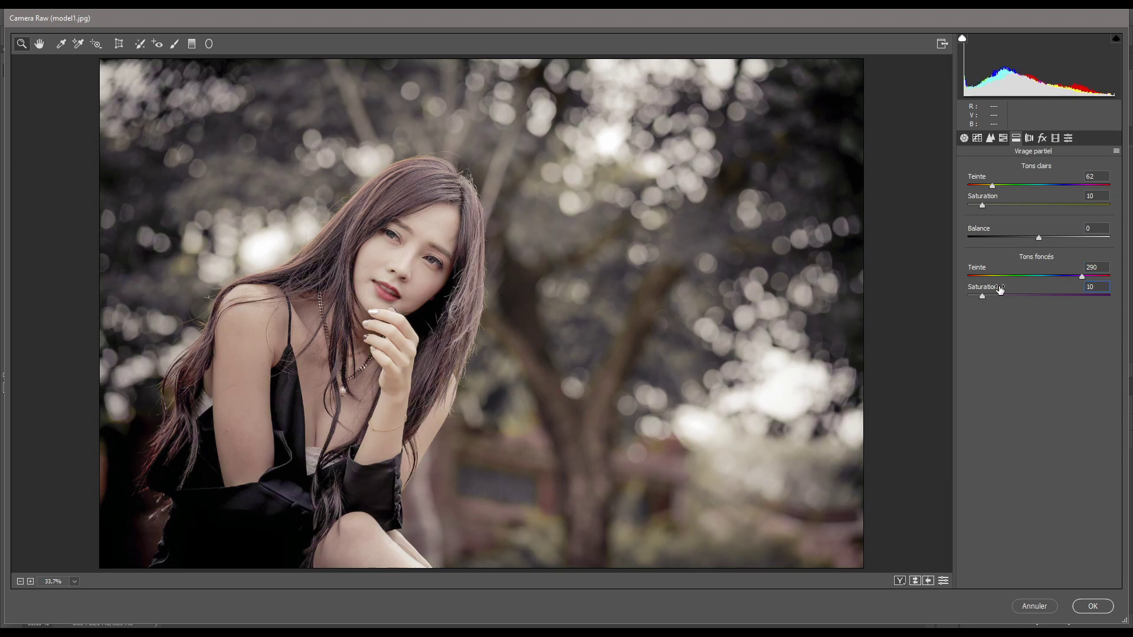
Add a post-crop vignette with Niveau -25 and Milieu 55.
left_click(1042, 137)
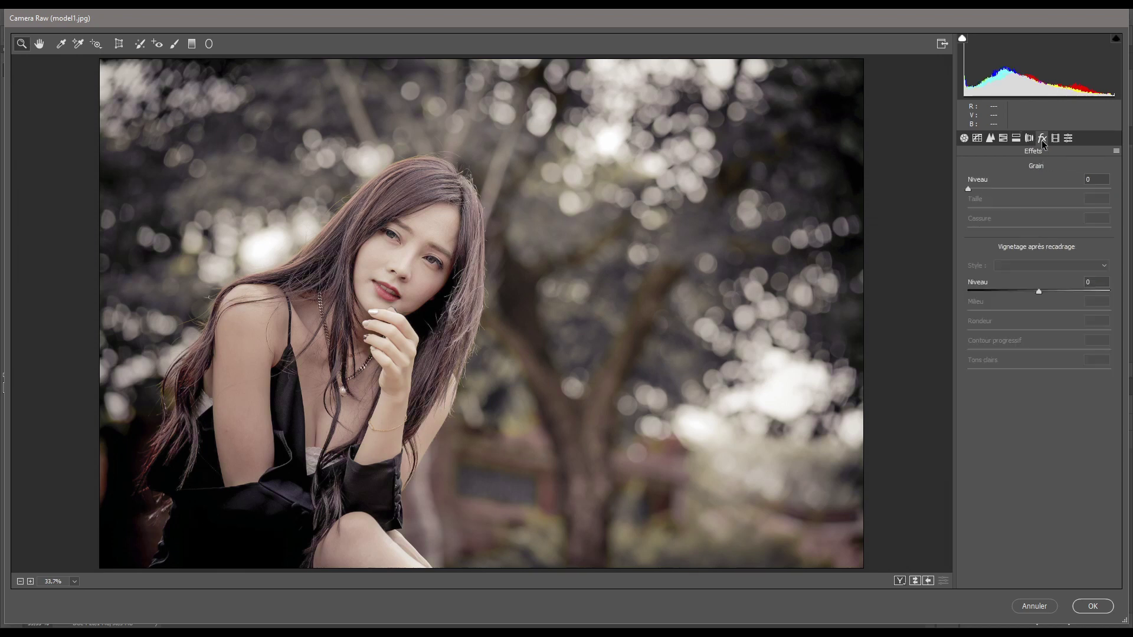
left_click(1039, 289)
type("-25")
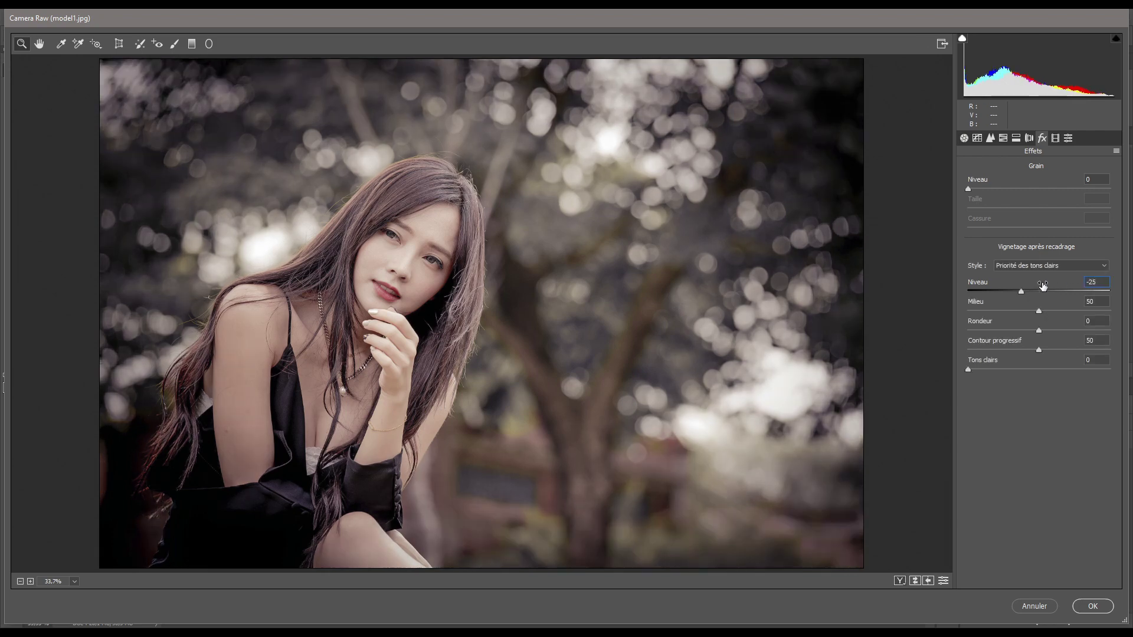
left_click(1099, 302)
type("55")
Calibrate Rouge primaire with Teinte +49 and Saturation -100.
left_click(1054, 138)
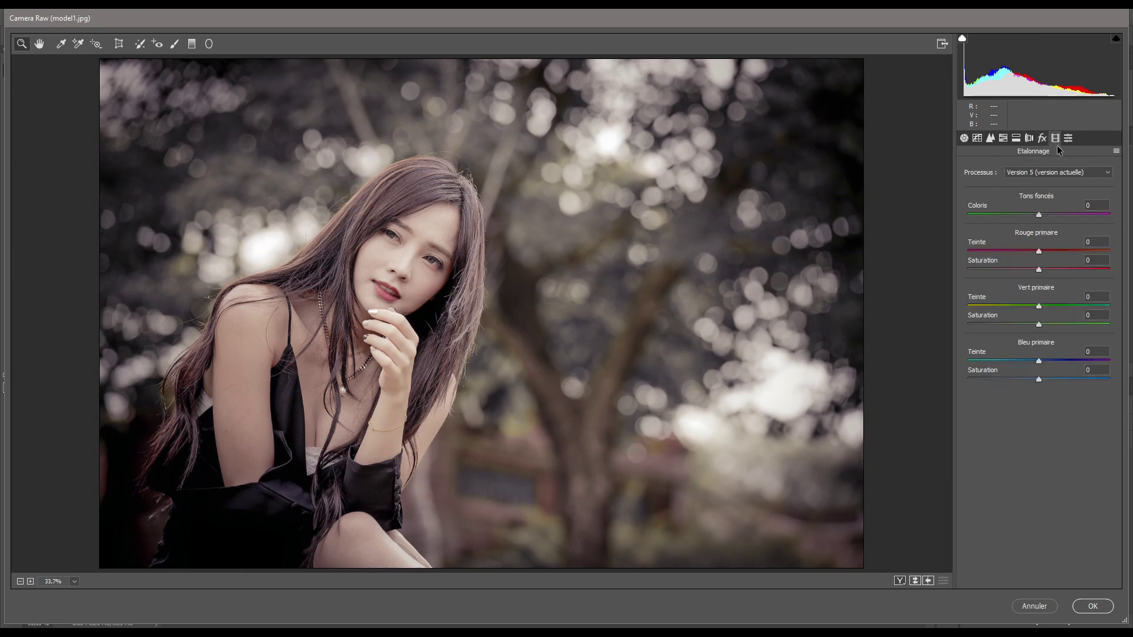
left_click(1094, 242)
type("49")
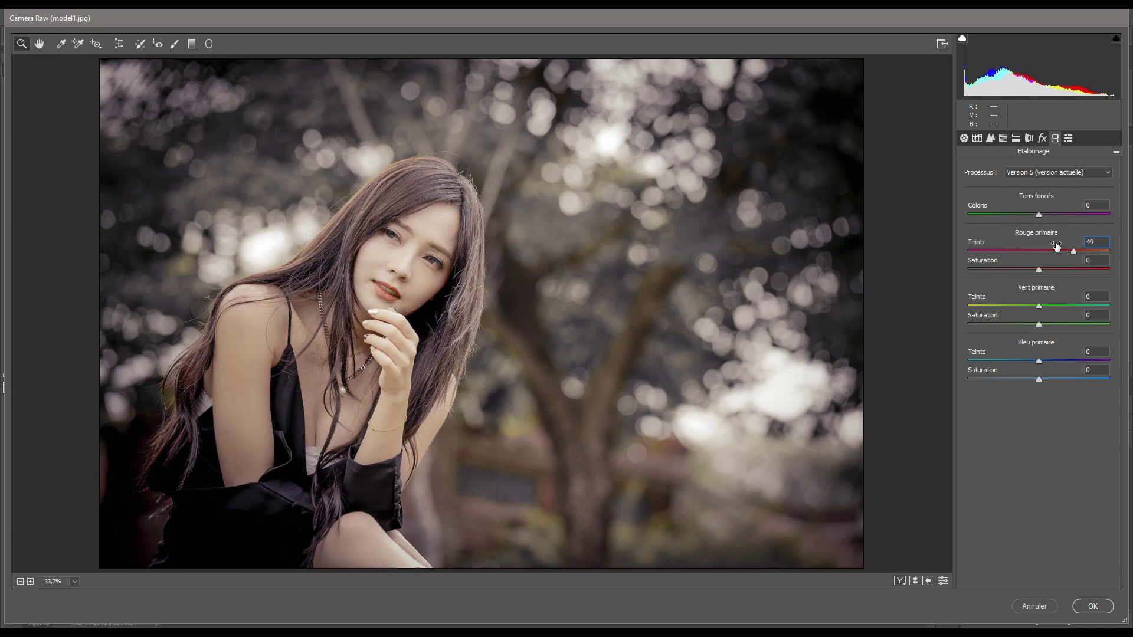
key("Tab")
type("-100")
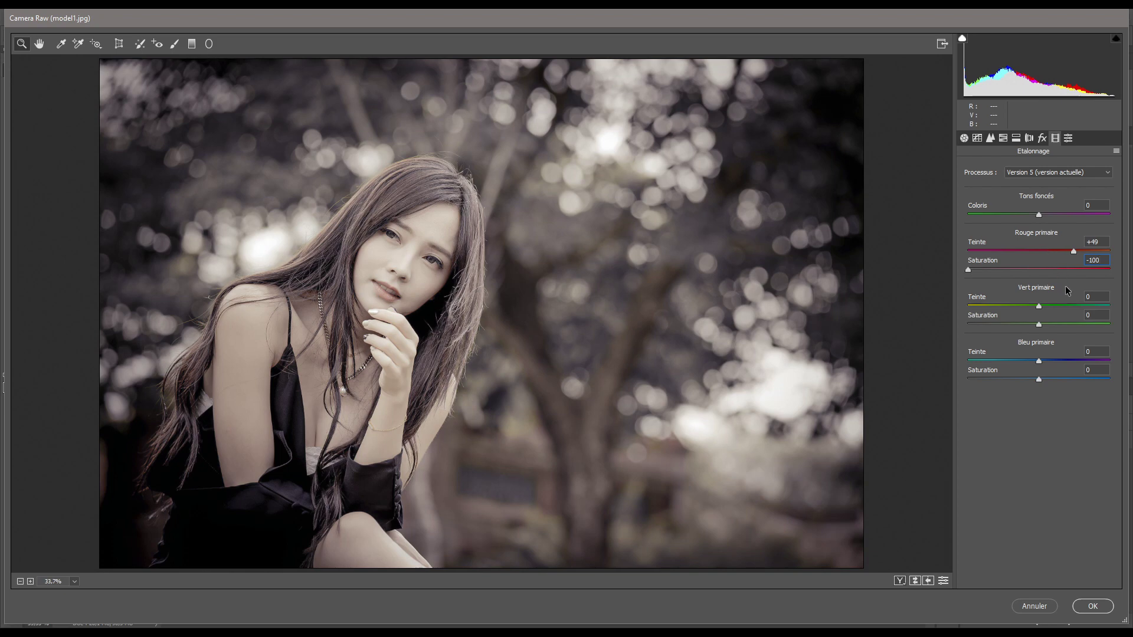
Set the calibration Teinte to +46 for Vert primaire and to -26 for Bleu primaire.
key("Tab")
type("46")
left_click(1096, 351)
type("-26")
key("Return")
left_click(1117, 153)
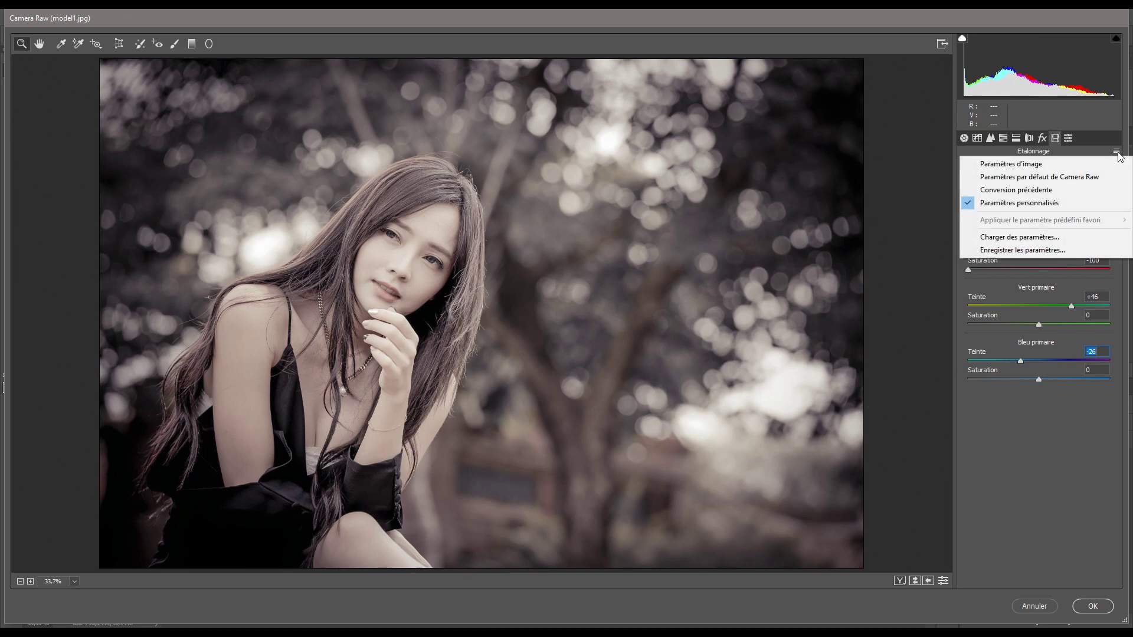
left_click(1004, 250)
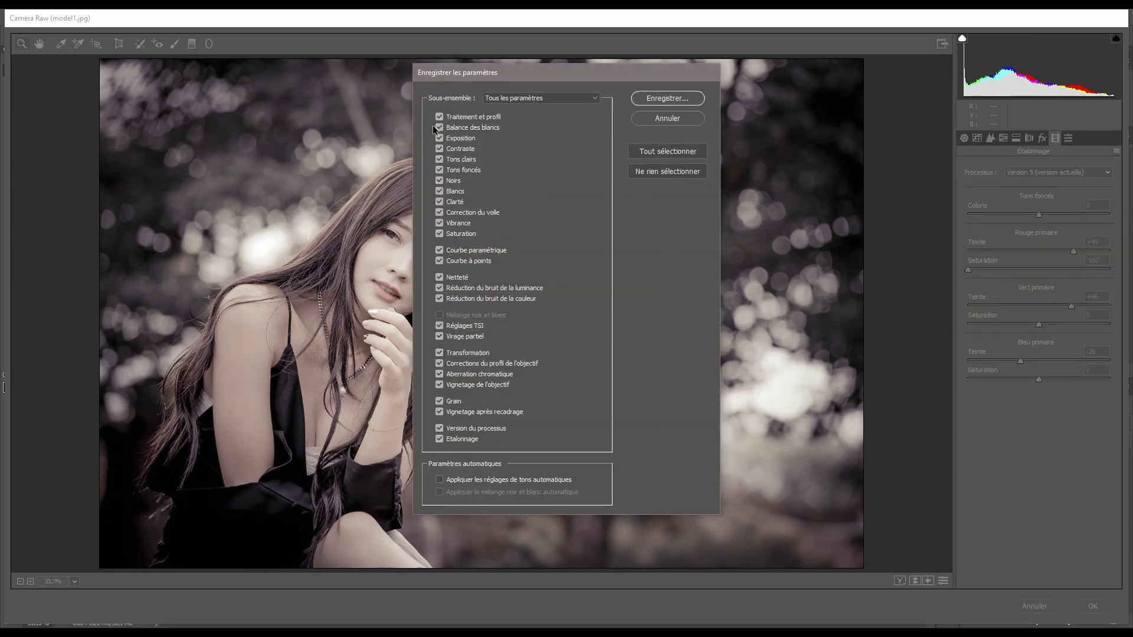
left_click(658, 98)
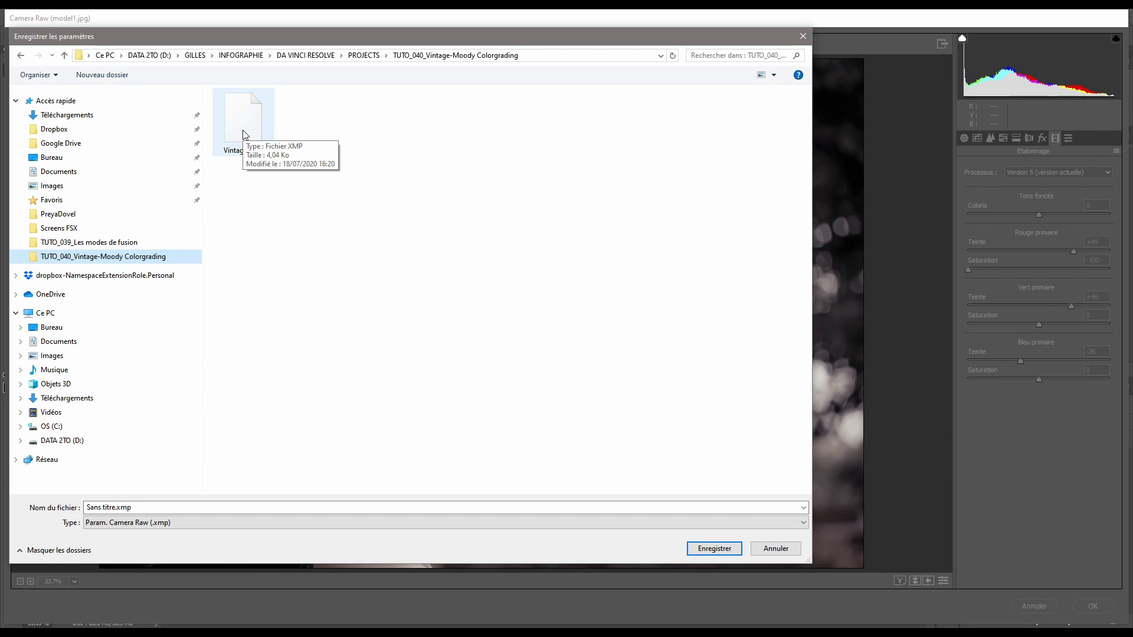
left_click(244, 133)
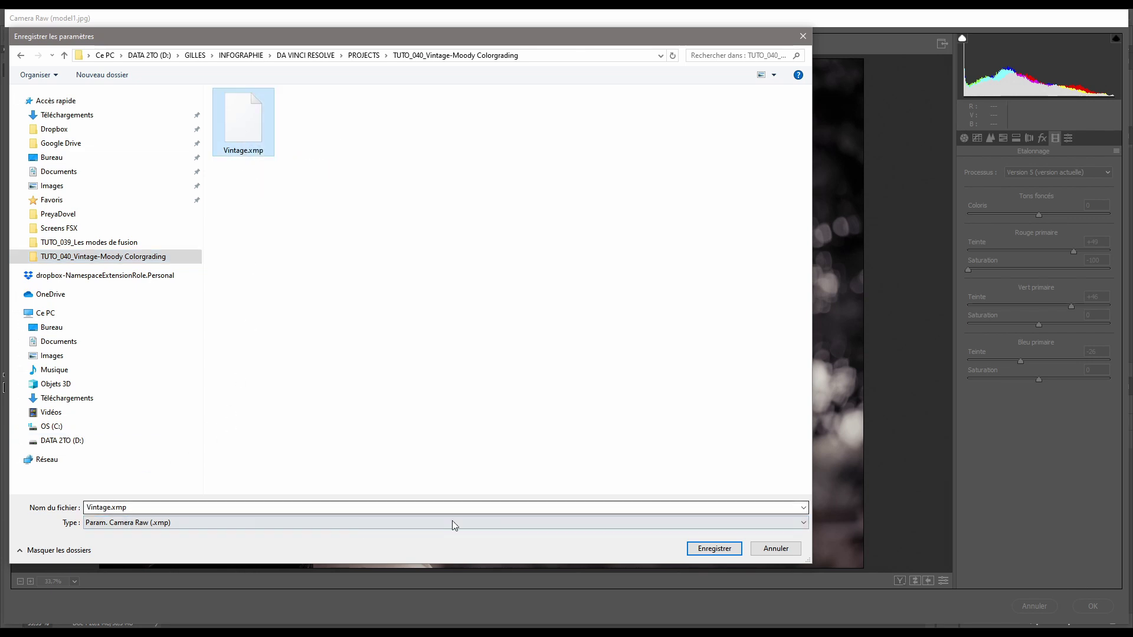
left_click(790, 548)
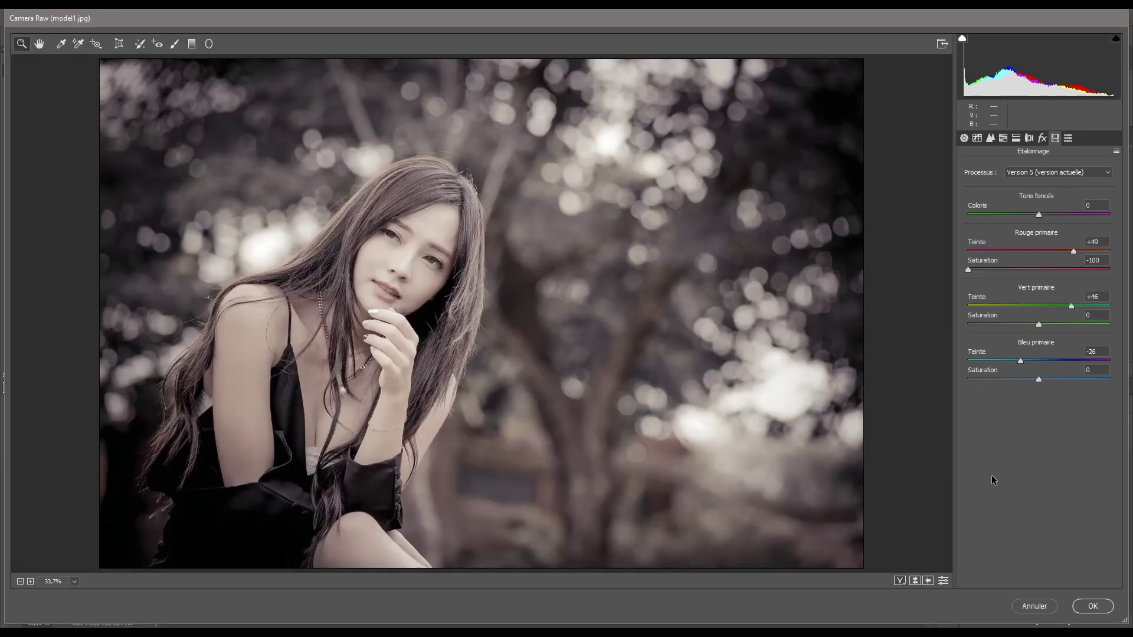
Apply the Camera Raw grade to model1.jpg and duplicate the background layer of model2.jpg.
left_click(1093, 612)
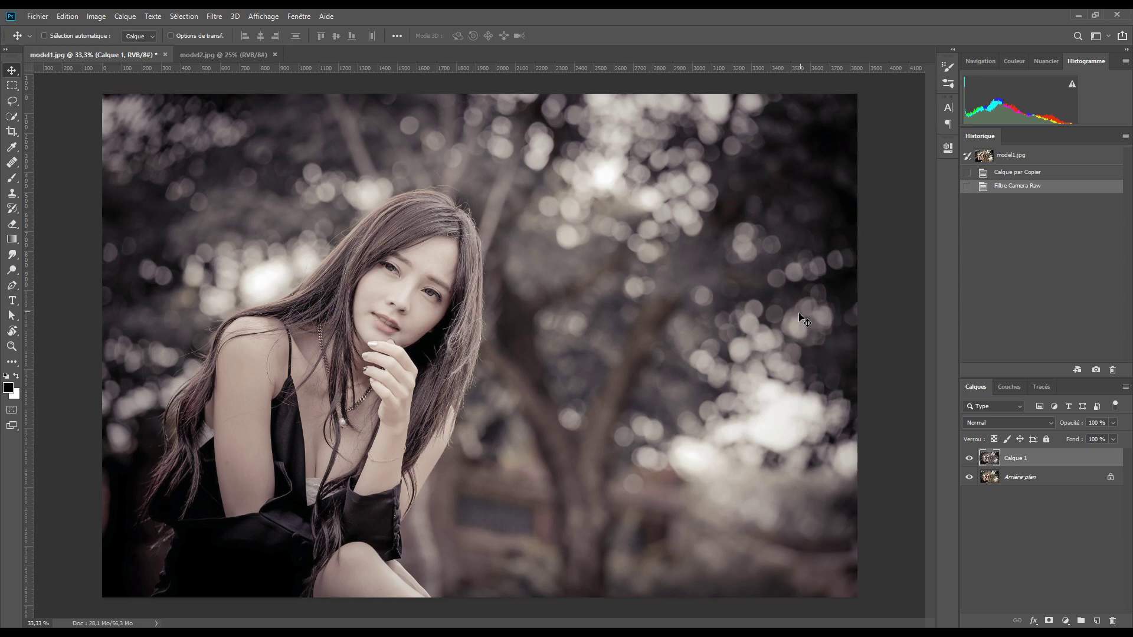
left_click(228, 52)
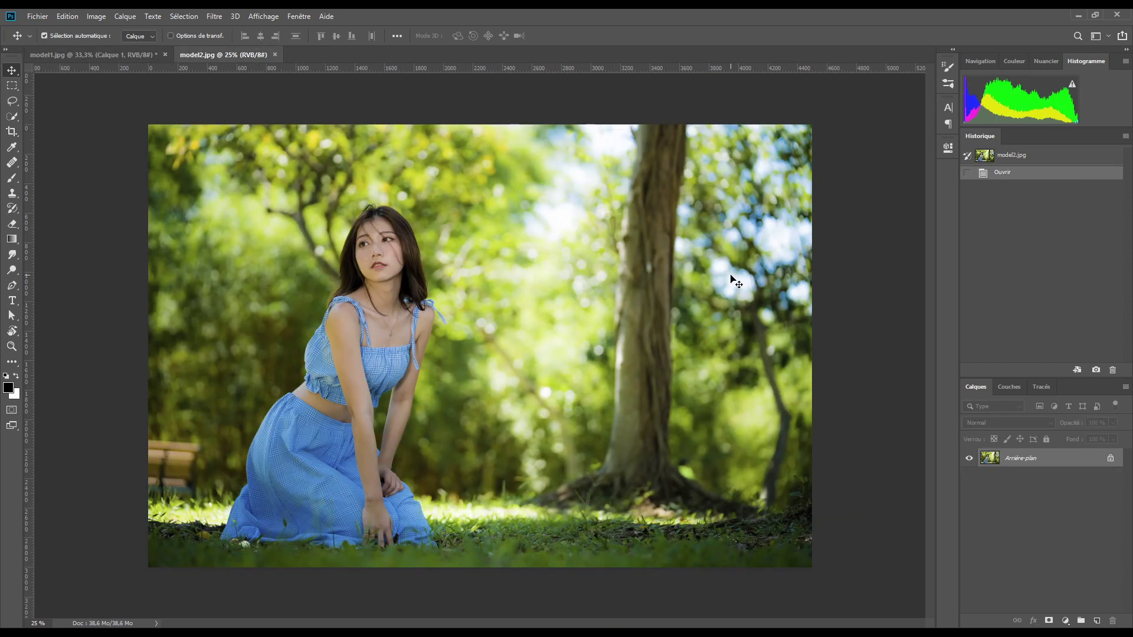
key("ctrl+j")
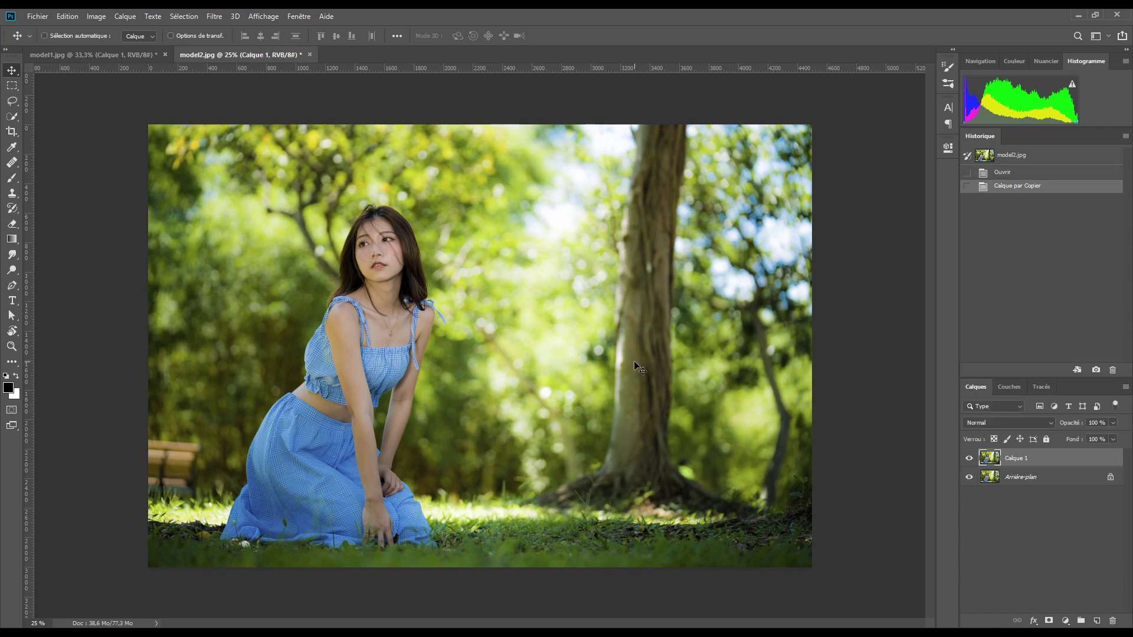
Load the saved Vintage.xmp settings in the Camera Raw filter on the duplicated model2.jpg layer.
left_click(214, 16)
left_click(251, 88)
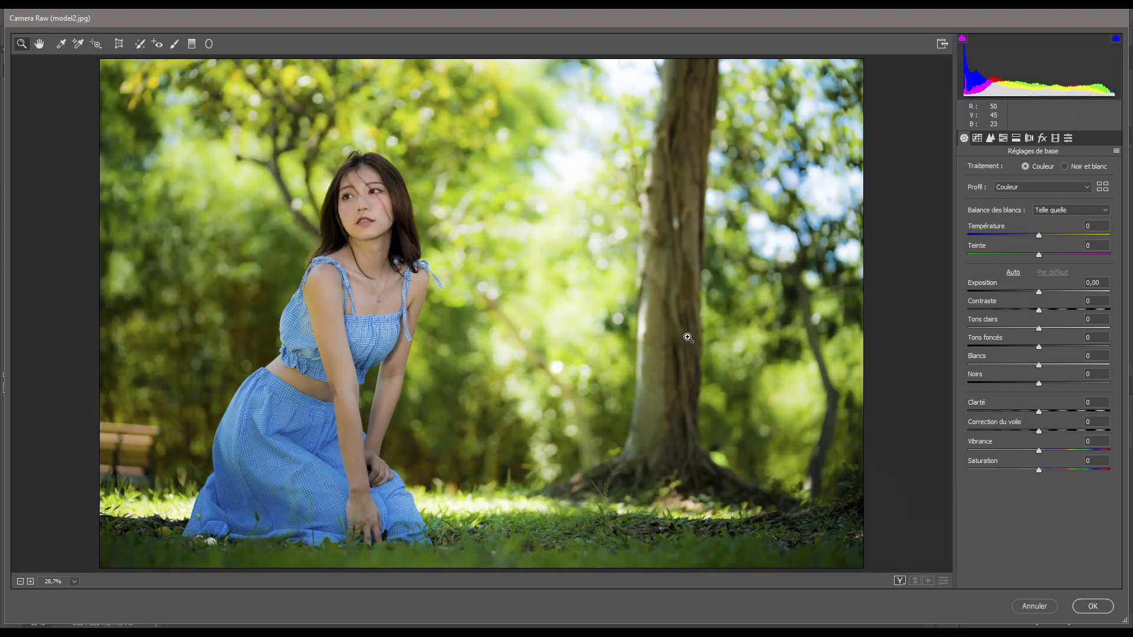
left_click(1116, 152)
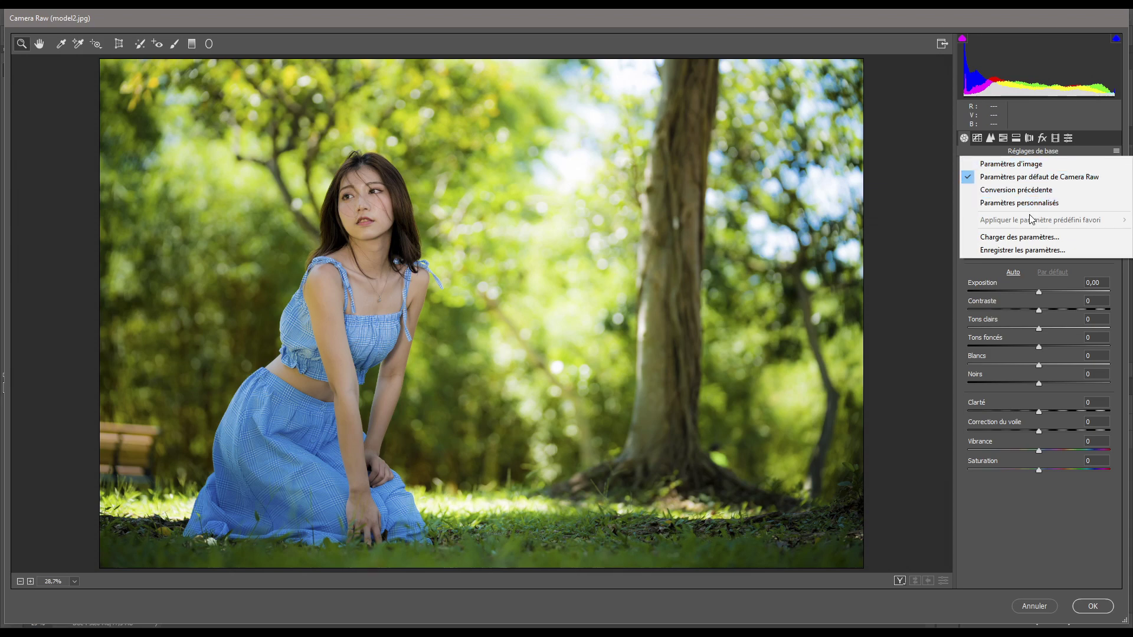
left_click(1008, 238)
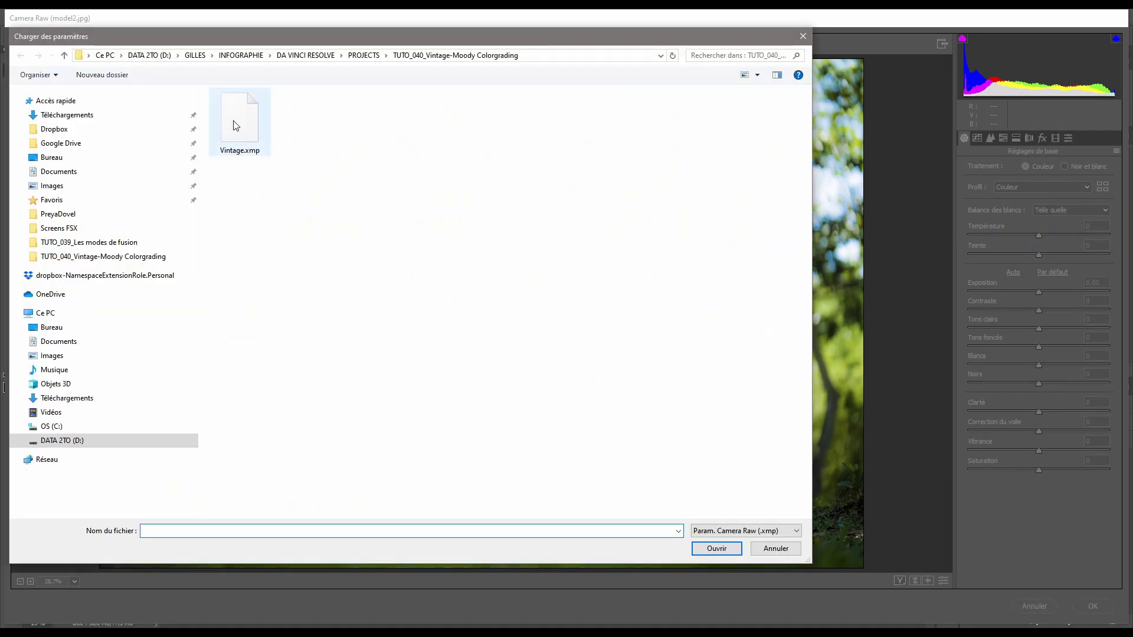
left_click(235, 126)
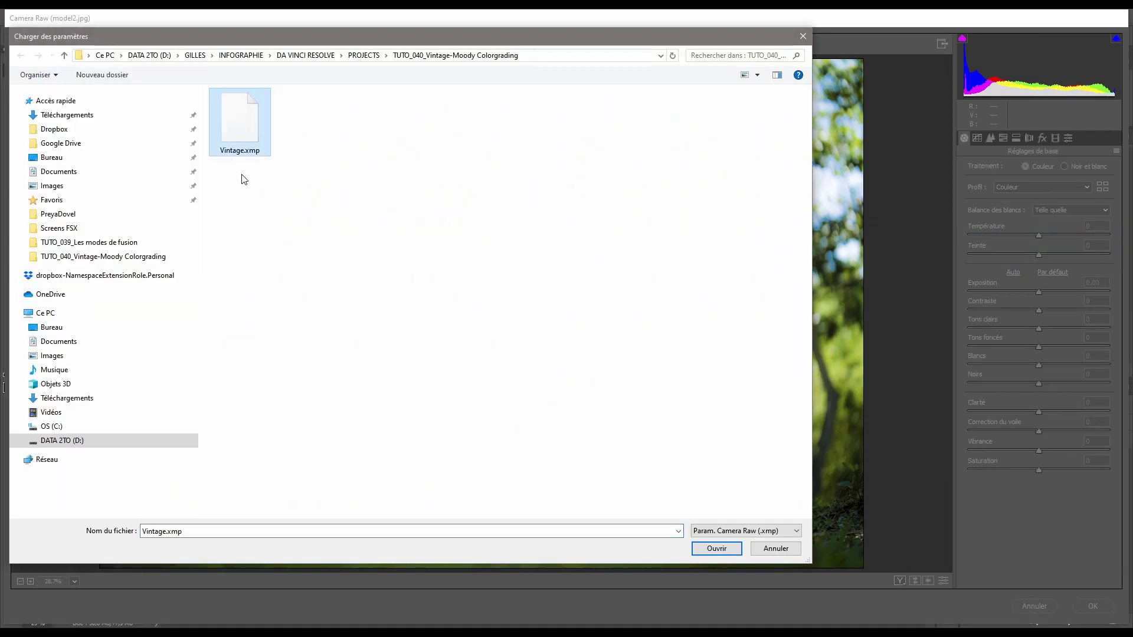
left_click(714, 548)
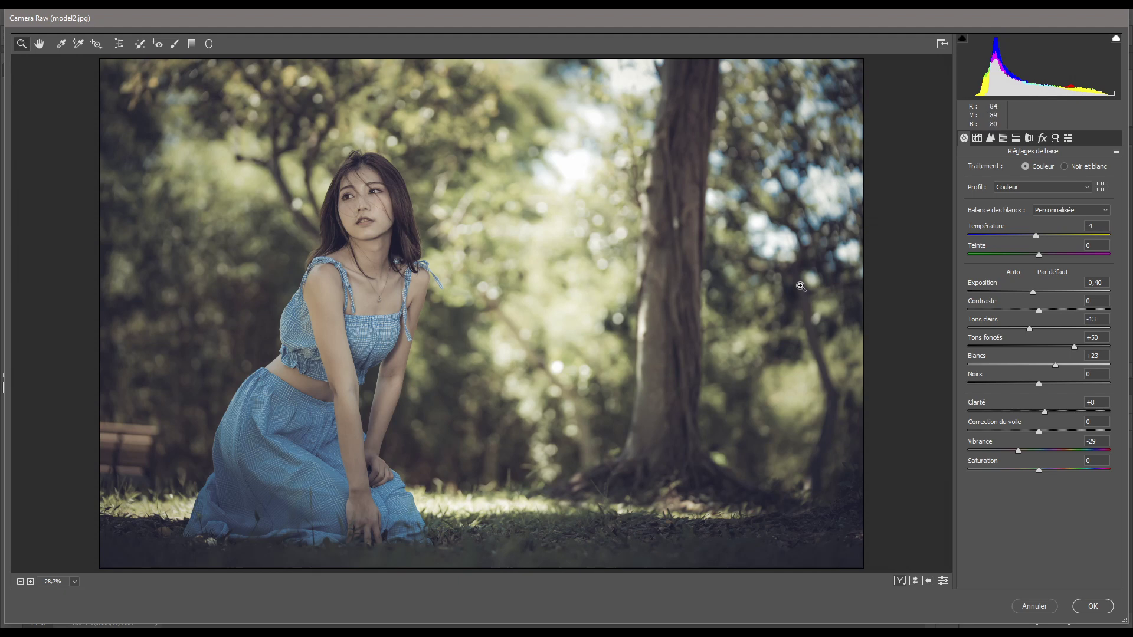
Set Bleu primaire Saturation to -2, and the basic adjustments to Vibrance -47, Saturation -13, Clarté +15 and Noirs +23.
left_click(1055, 137)
mouse_move(1039, 380)
left_mouse_down()
mouse_move(1007, 383)
mouse_move(1037, 380)
left_mouse_up()
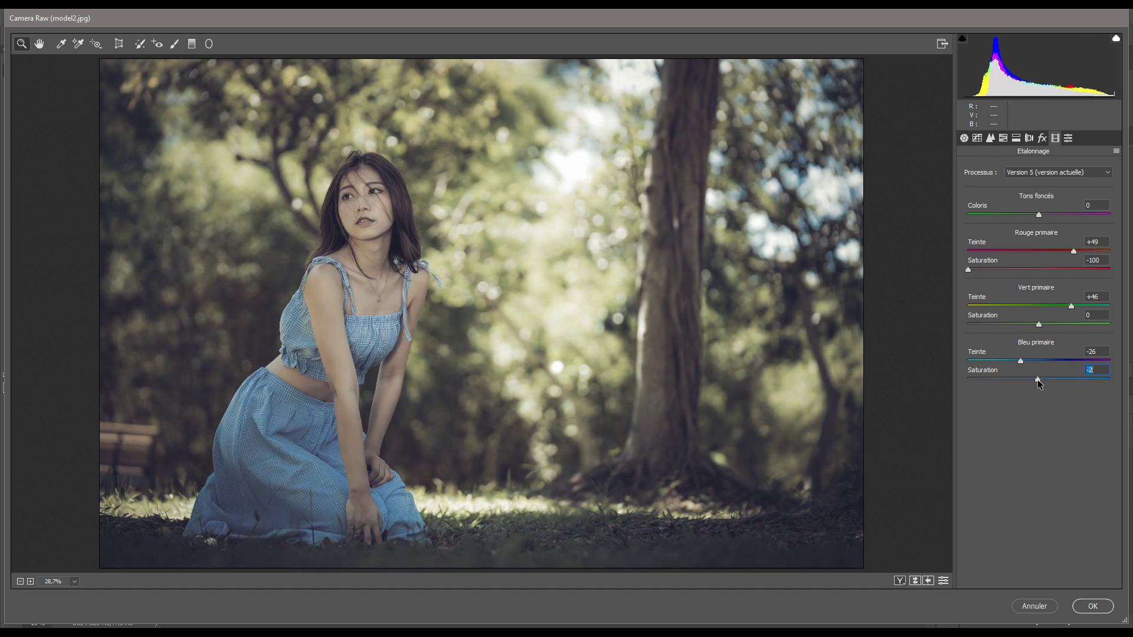
left_click(965, 138)
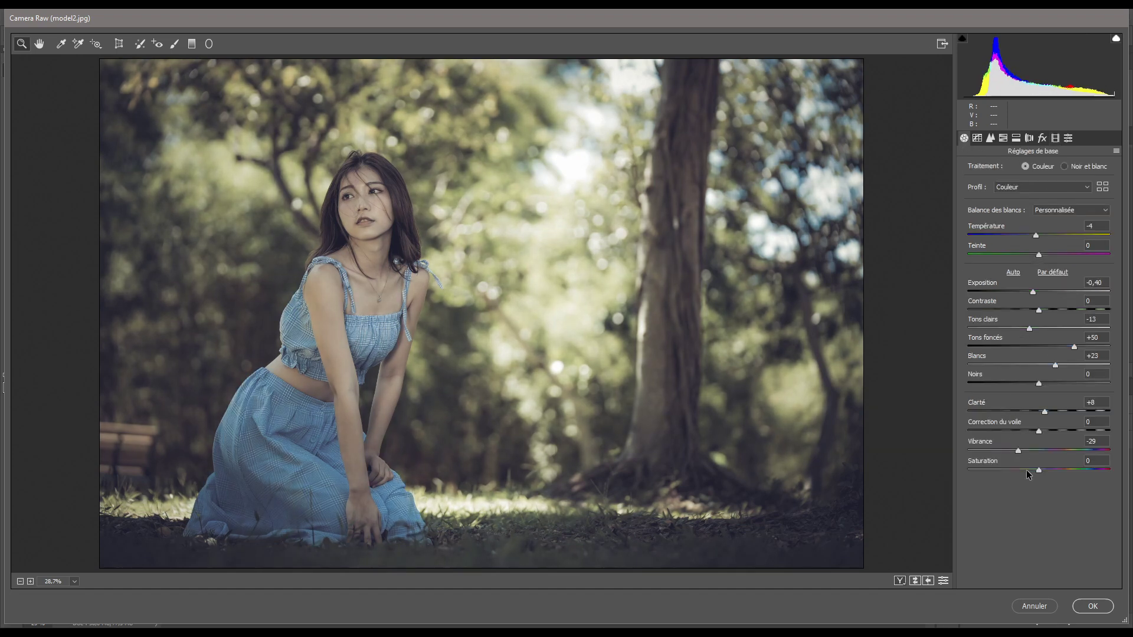
mouse_move(1017, 452)
left_mouse_down()
mouse_move(1004, 451)
mouse_move(1060, 466)
mouse_move(1029, 469)
left_mouse_up()
left_click_drag(1045, 411, 1055, 389)
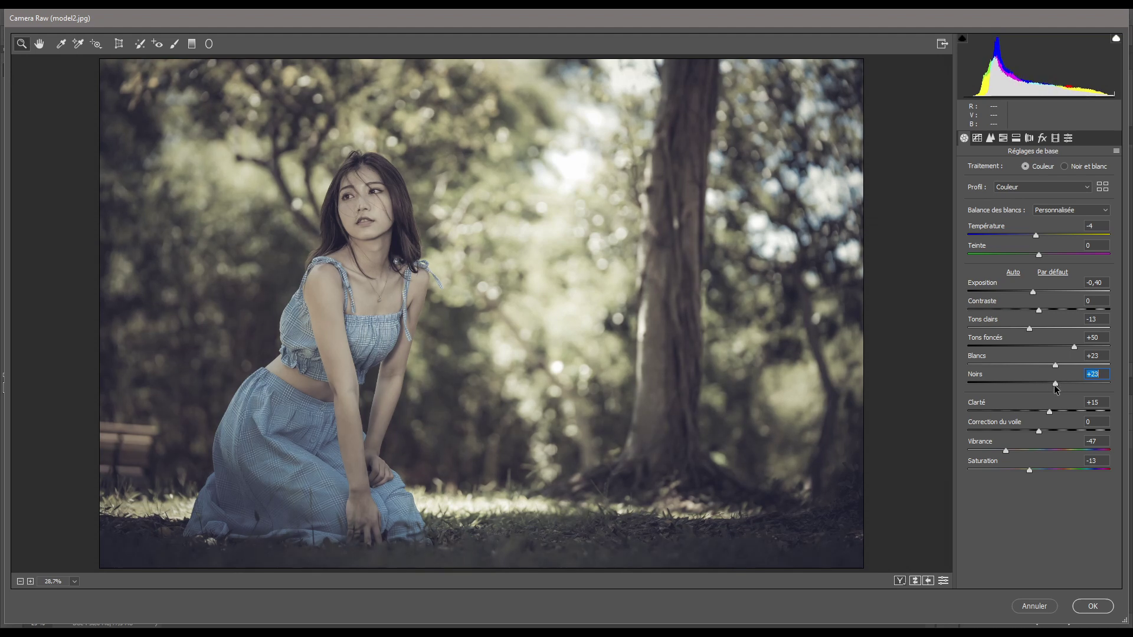
Set Correction du voile to -8 and Tons clairs to -29, fine-tune the exposure and contrast slightly, and apply the filter.
left_click_drag(1038, 430, 1032, 430)
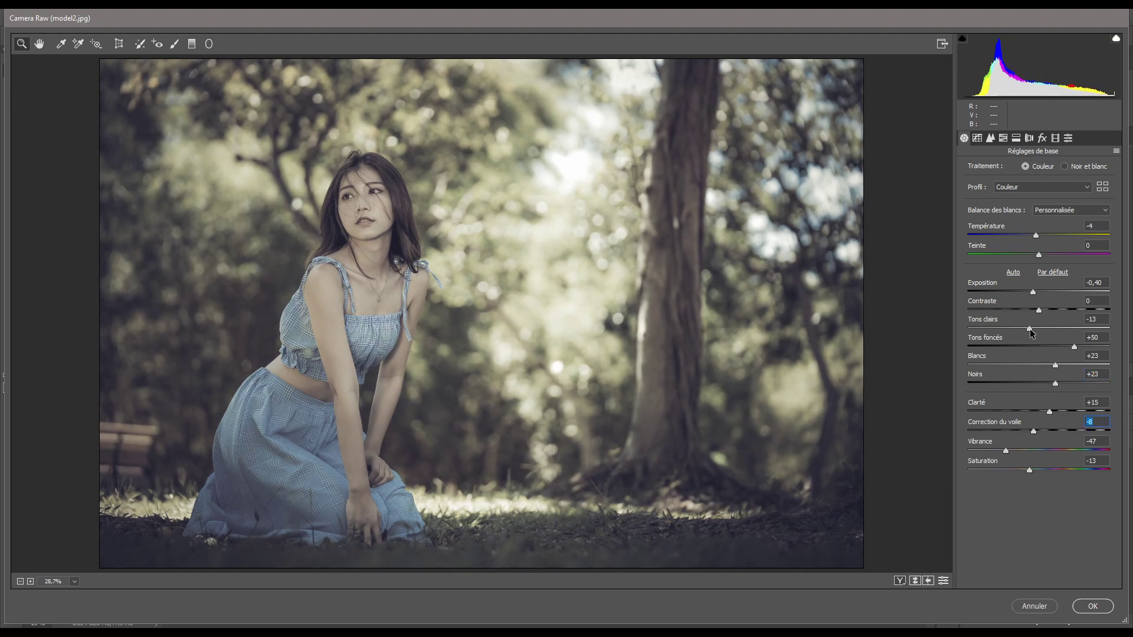
mouse_move(1029, 329)
left_mouse_down()
mouse_move(1004, 331)
mouse_move(1017, 331)
left_mouse_up()
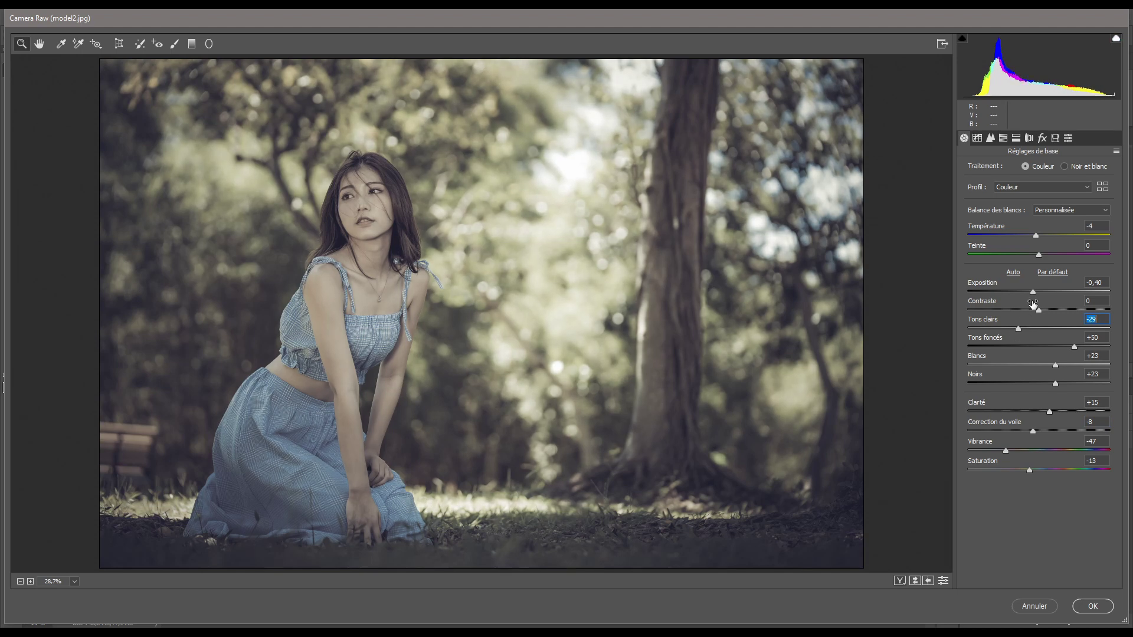
left_click_drag(1033, 291, 1036, 307)
left_click(1092, 606)
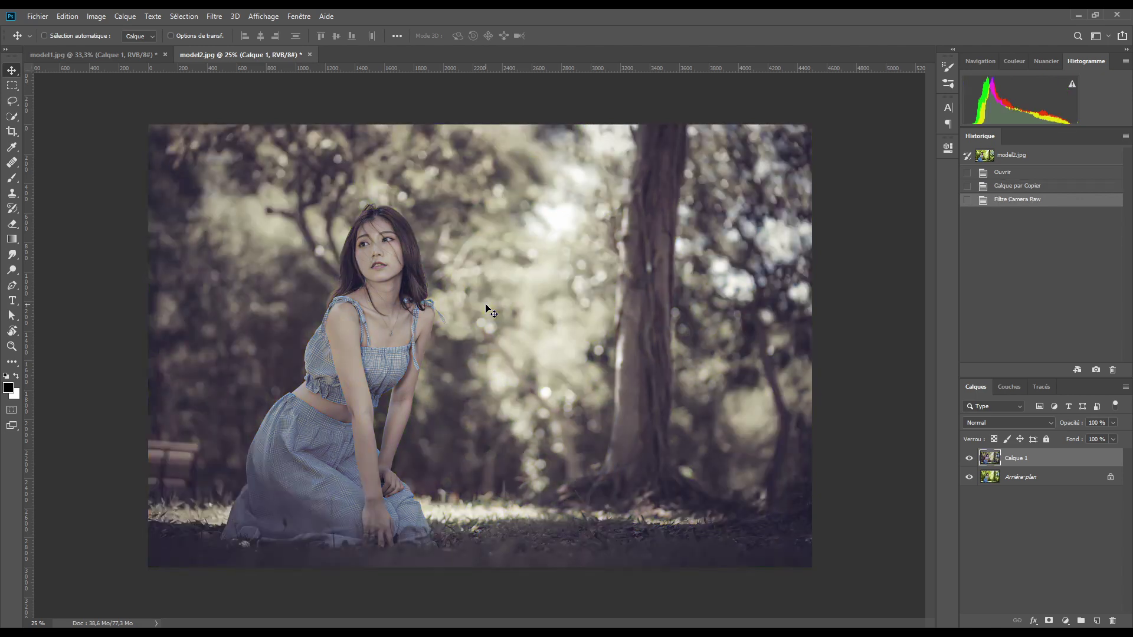
Compare the graded layer Calque 1 with the original photo by toggling its visibility.
left_click(968, 458)
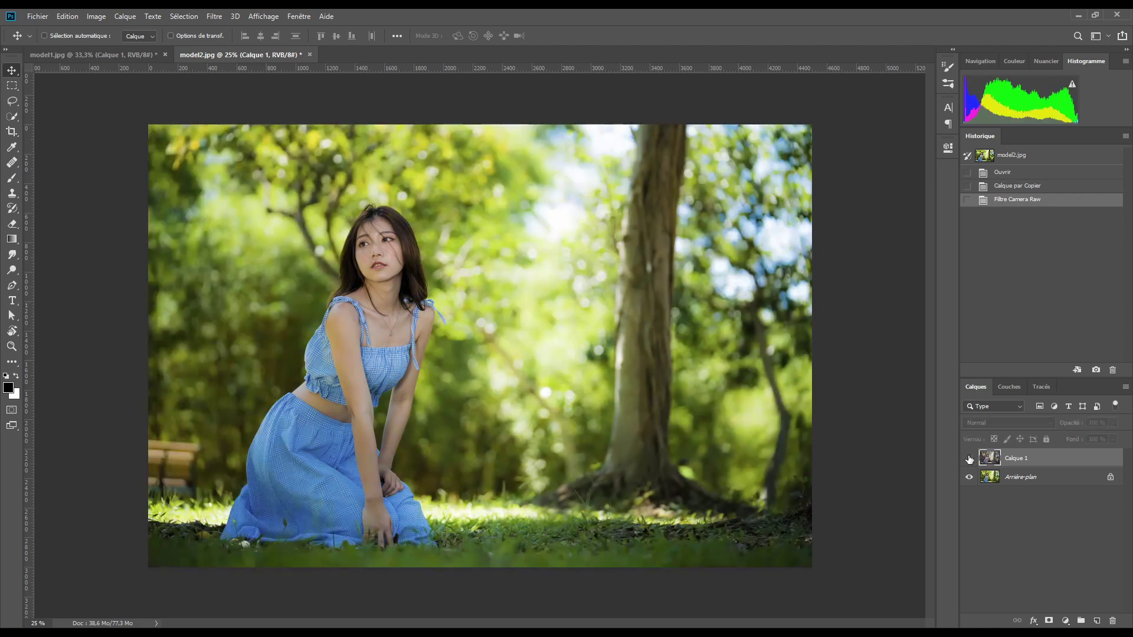
left_click(969, 458)
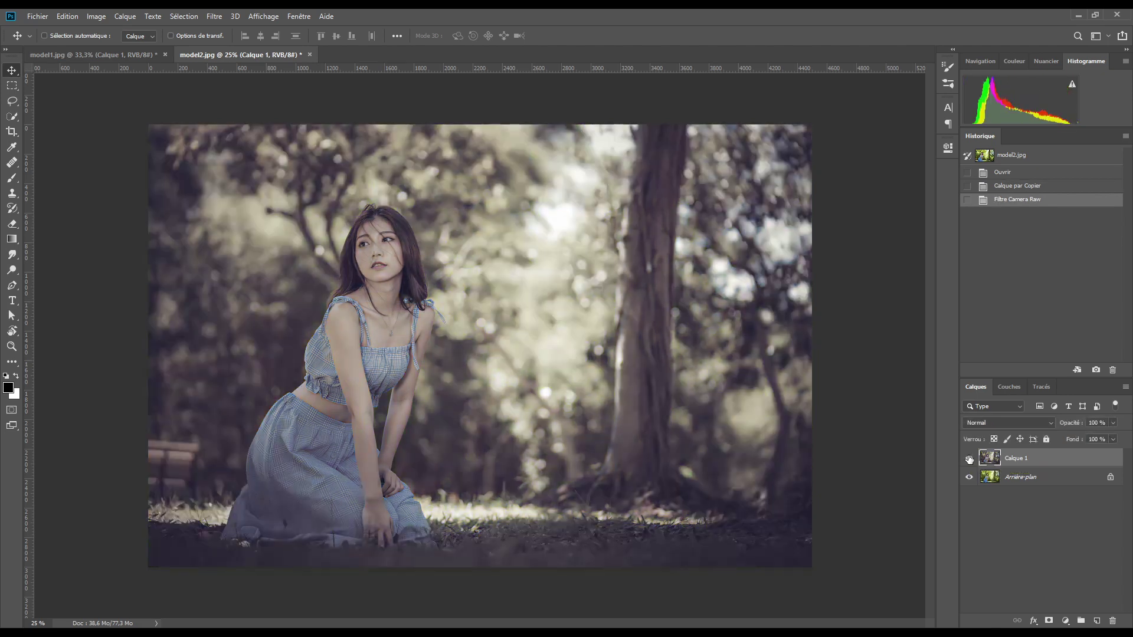
left_click(969, 458)
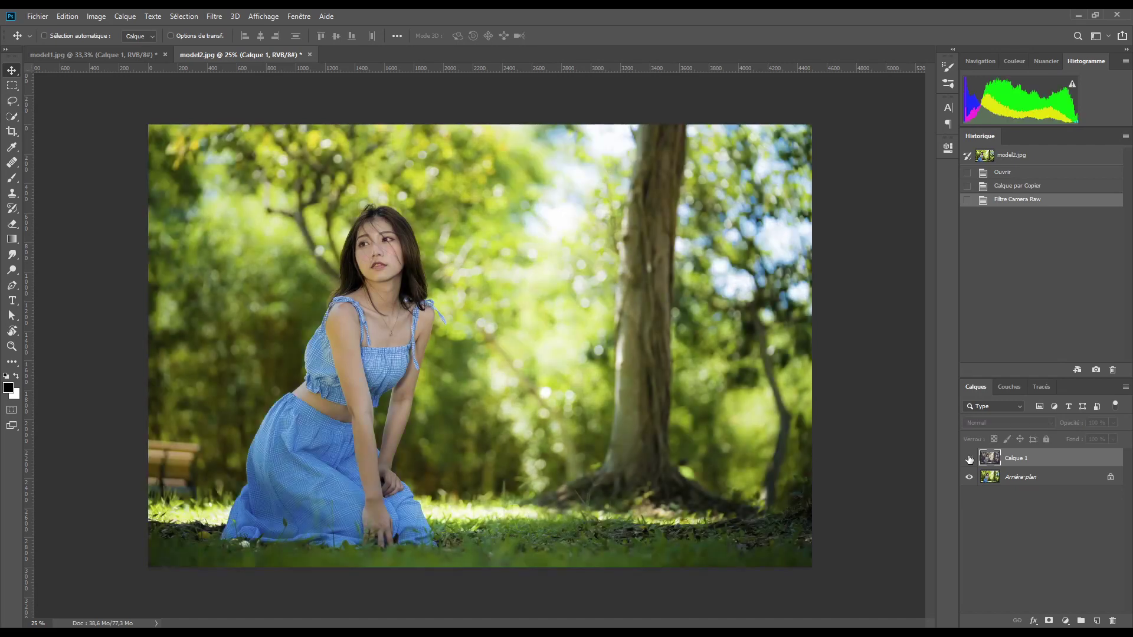
left_click(969, 458)
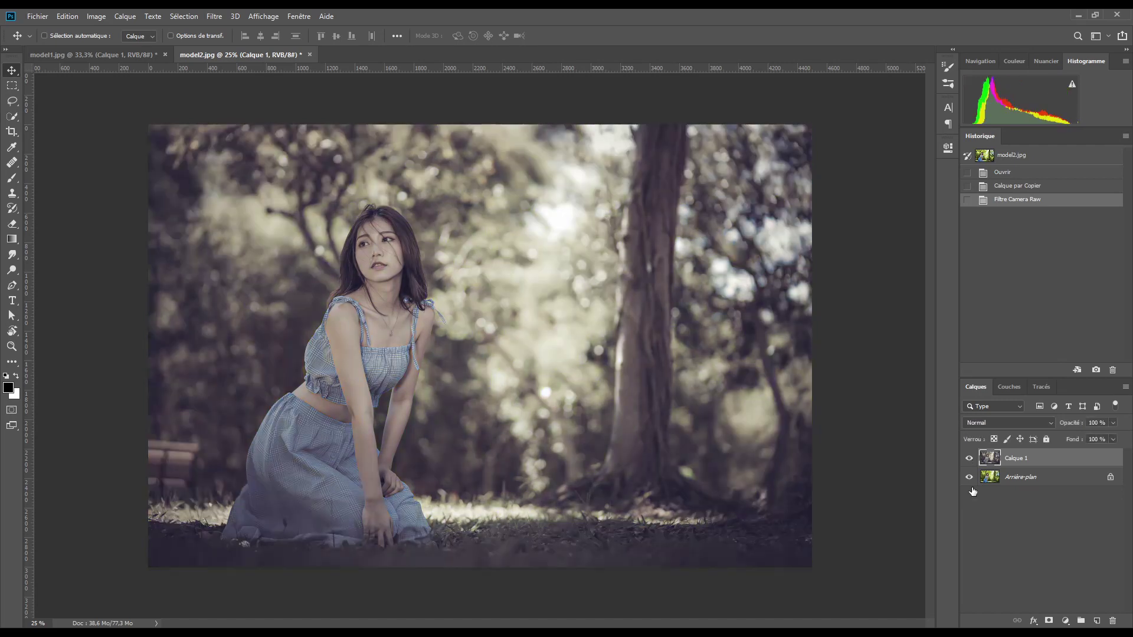